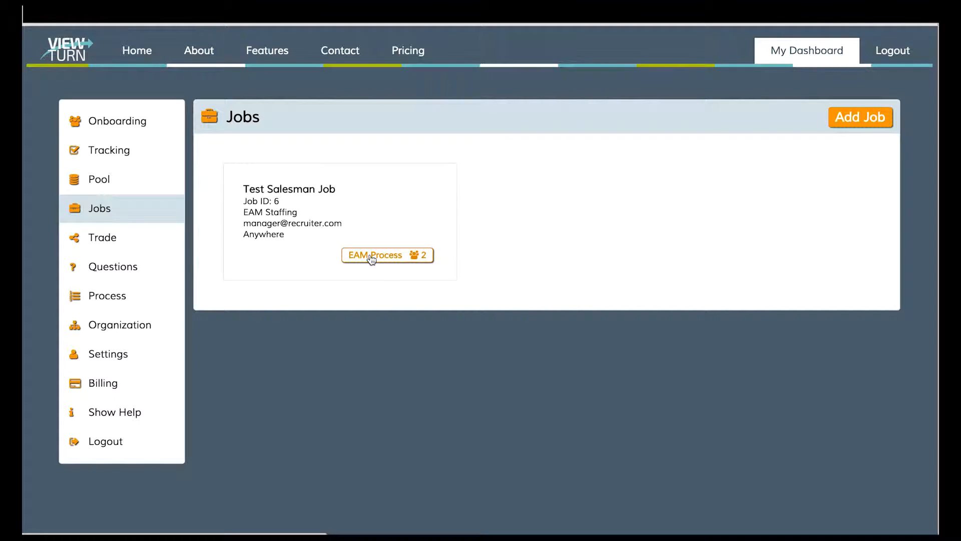
Review the candidates and hiring stages in the Test Salesman Job's EAM Process, and return to the jobs list
left_click(371, 259)
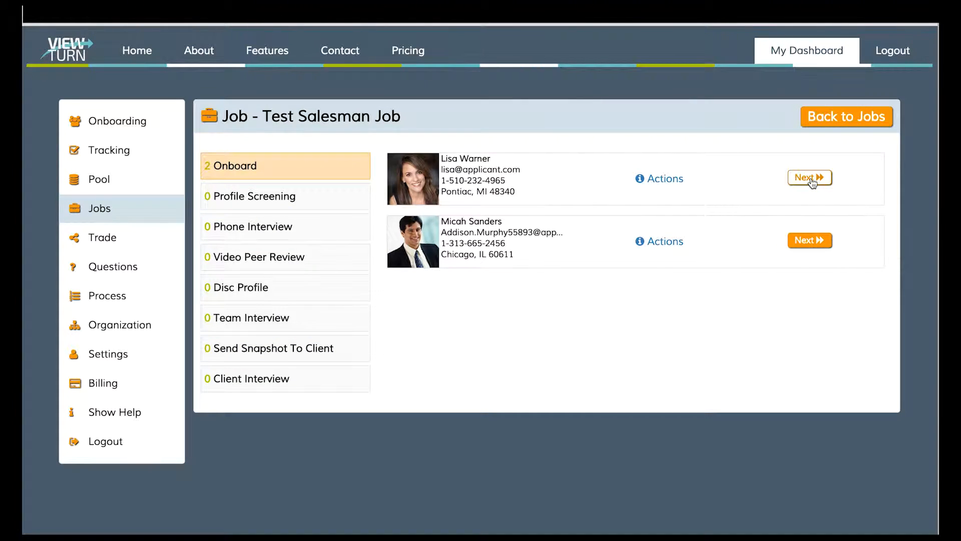
left_click(666, 187)
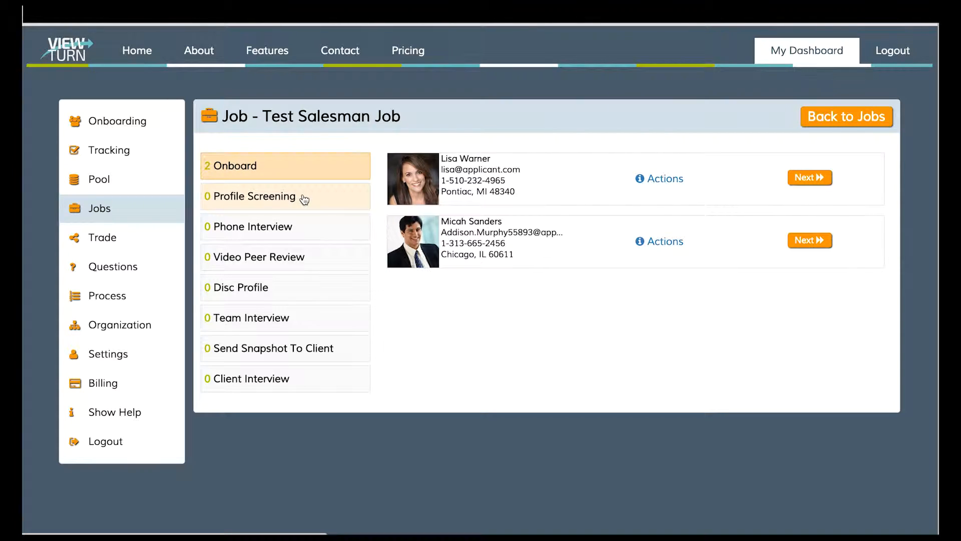
left_click(672, 183)
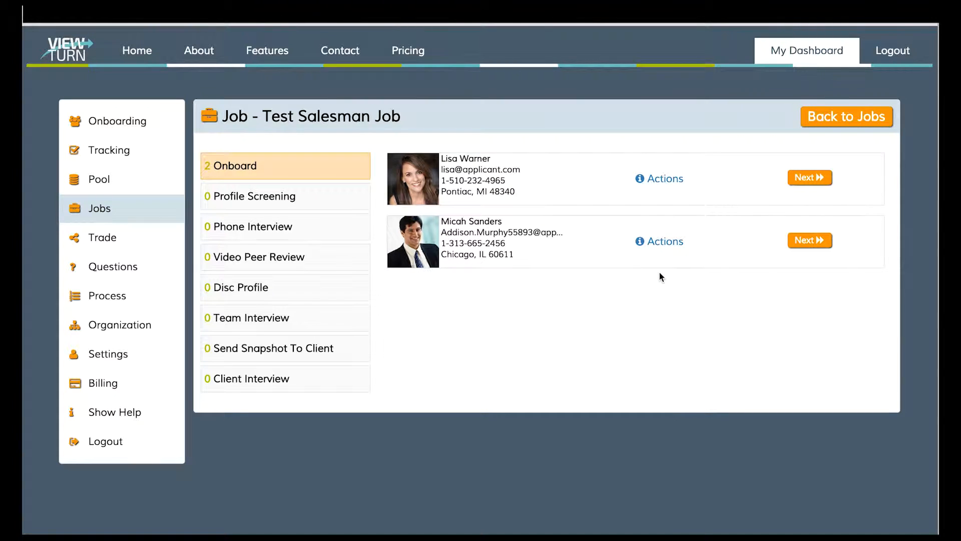
left_click(836, 130)
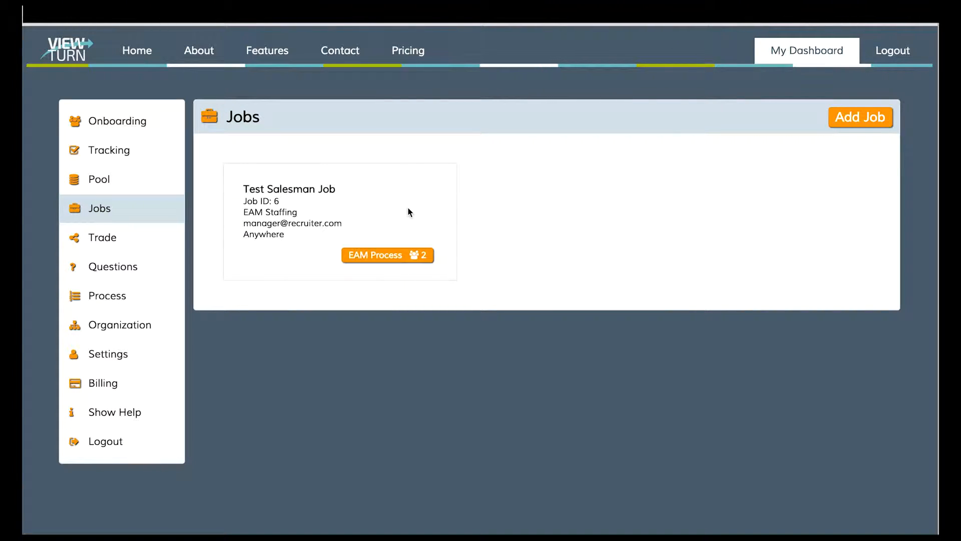
Start adding a new job and attach it to the company EAM Staffing
left_click(873, 120)
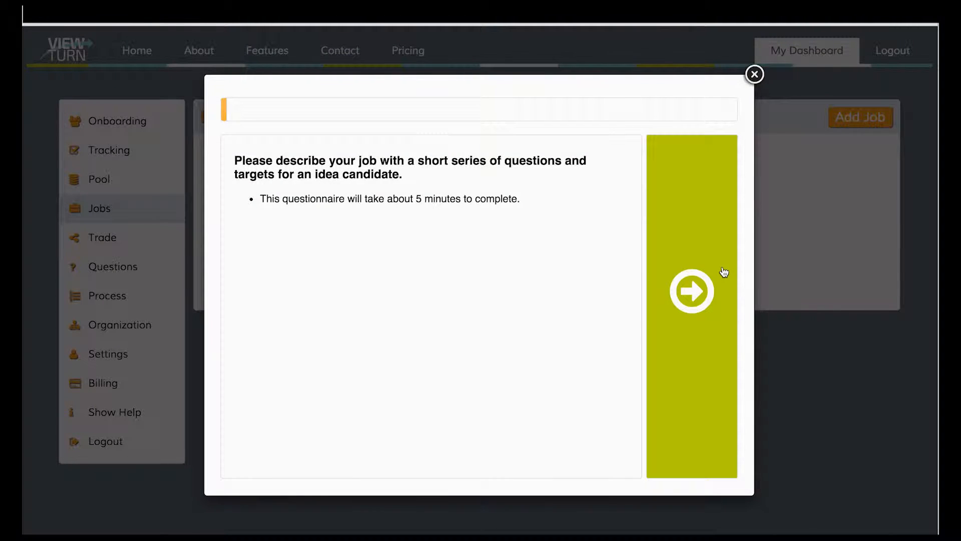
left_click(705, 276)
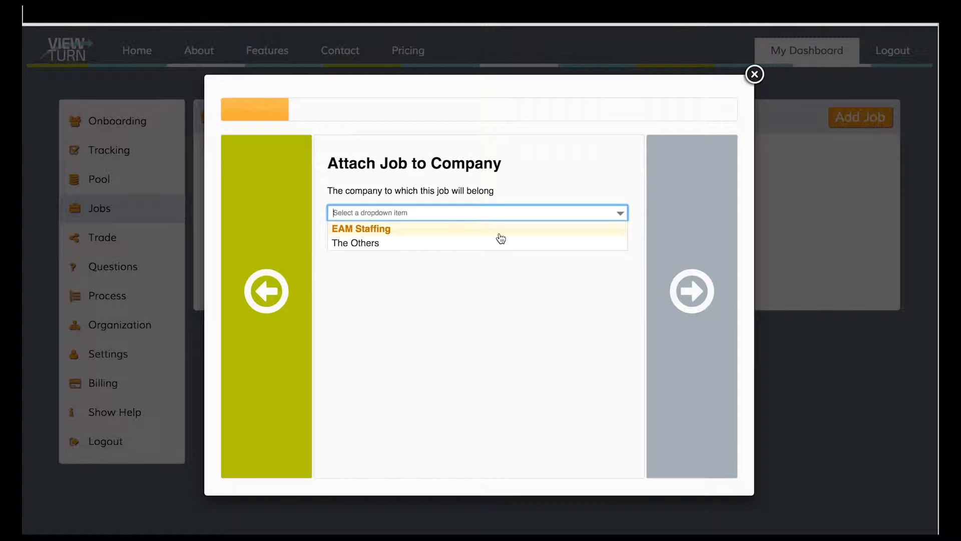
left_click(500, 234)
left_click(692, 263)
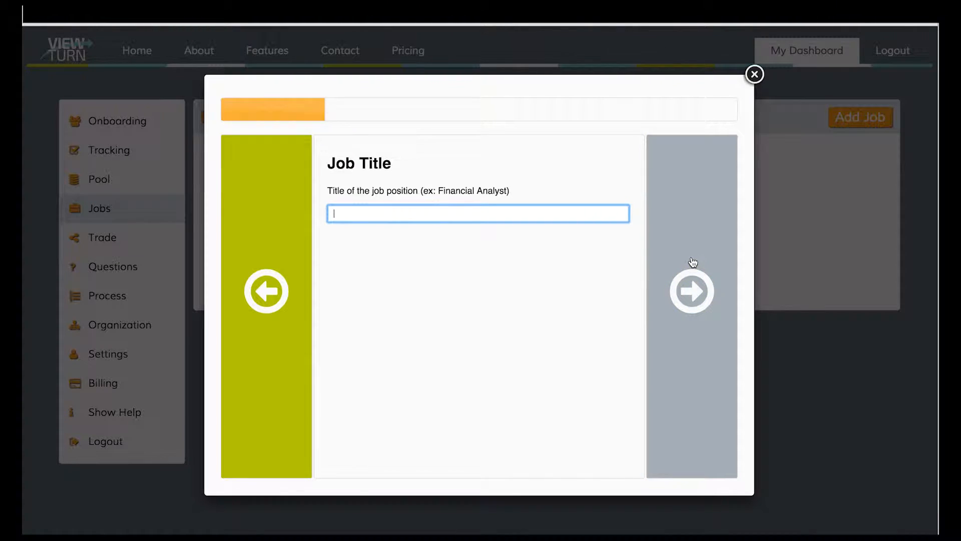
Set the job title to Financial Analyst, reusing the example wording, and continue to the location question
left_click_drag(507, 191, 439, 191)
key("ctrl+c")
left_click(429, 215)
key("ctrl+v")
left_click(694, 288)
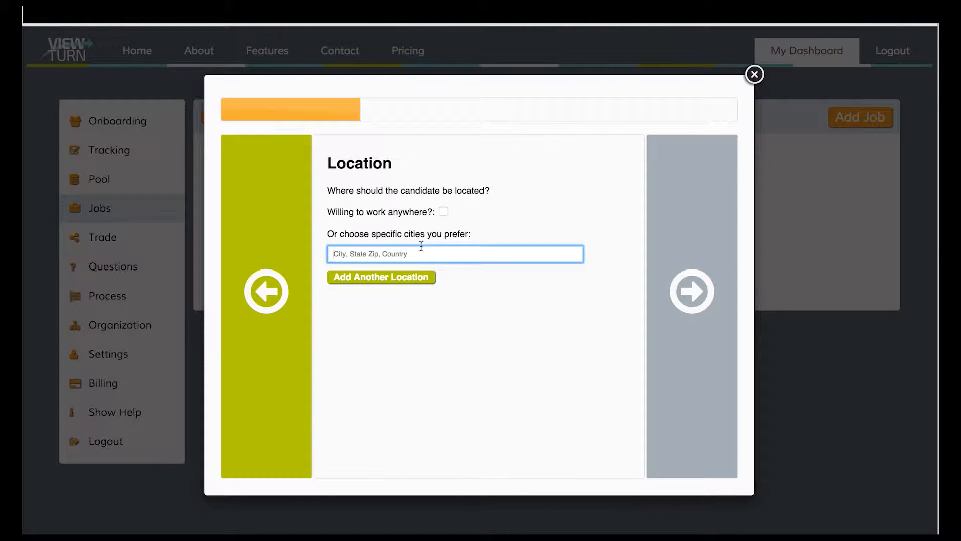
Mark the location as willing to work anywhere and enter "Description of the position" as the brief description
left_click(444, 212)
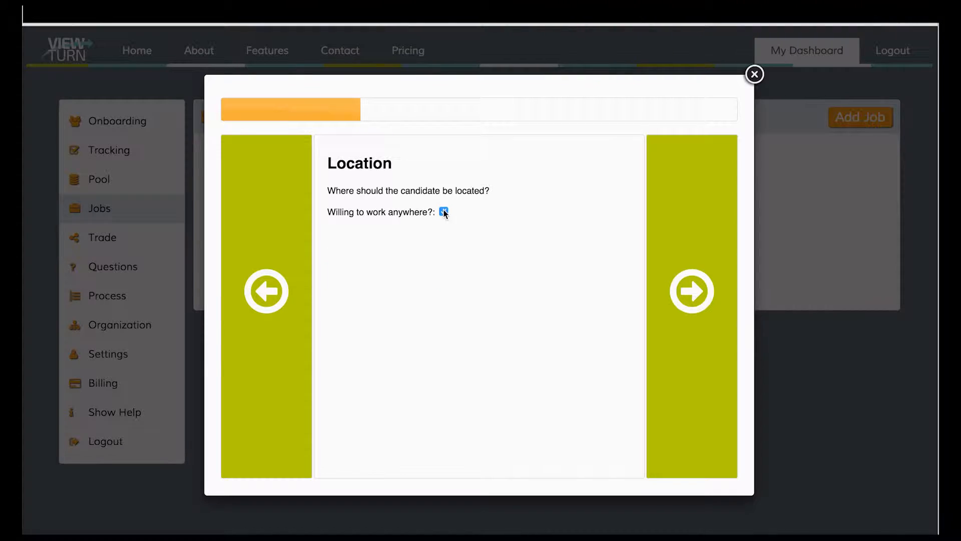
left_click(694, 273)
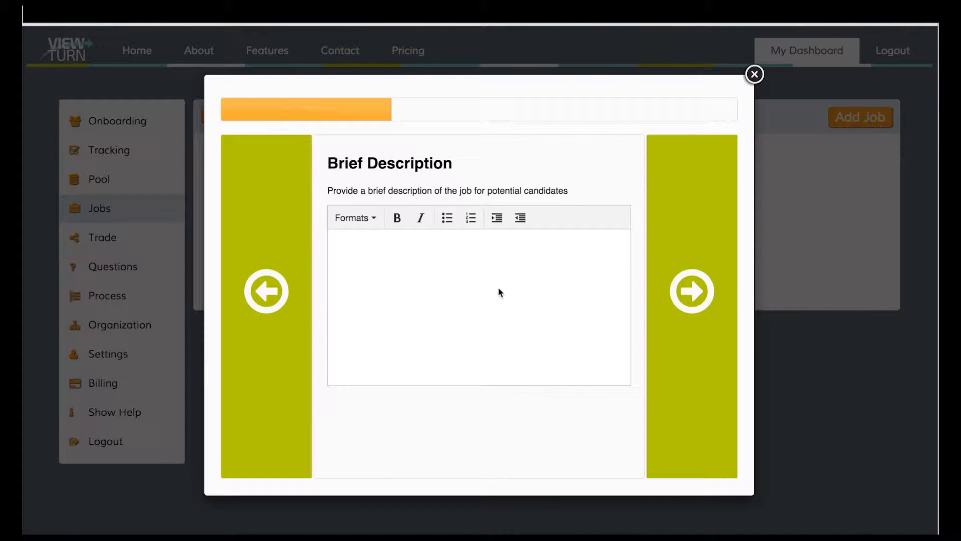
left_click(524, 265)
type("Description of the position")
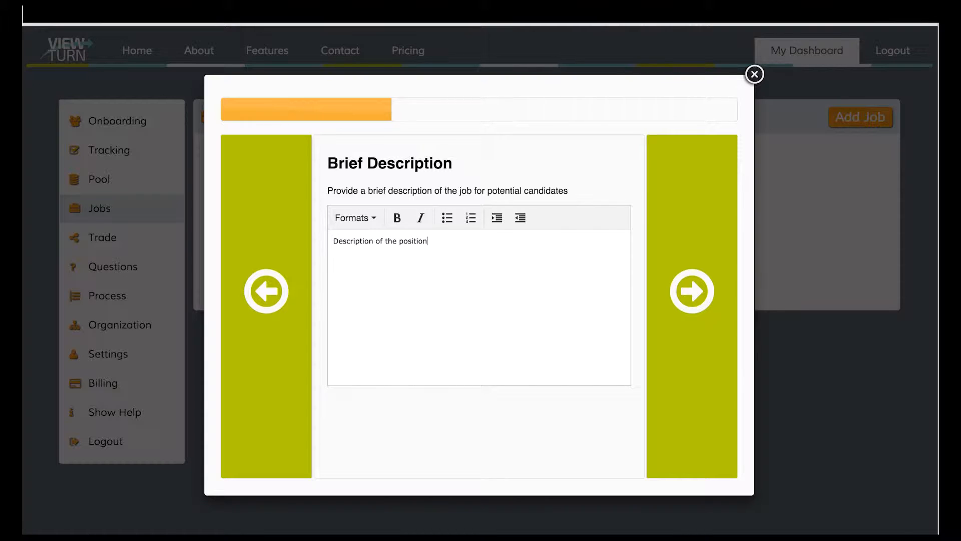
left_click(710, 348)
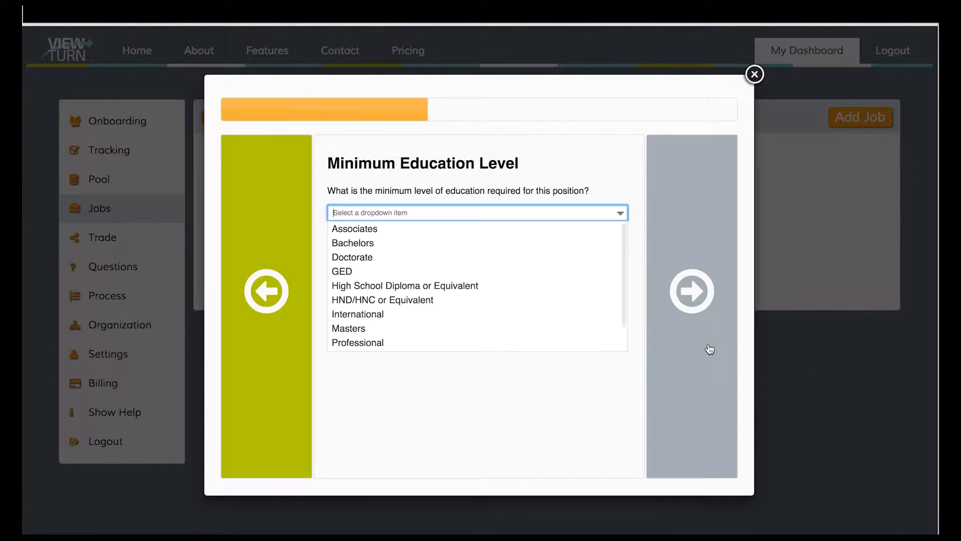
Set the minimum education level to Bachelors and choose Mathematics & Statistics as the area of study
left_click(475, 245)
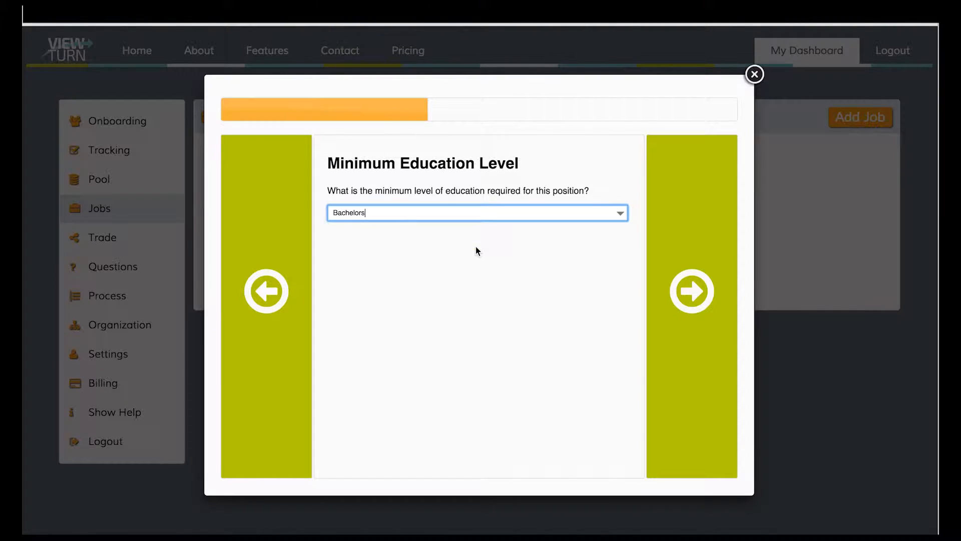
left_click(705, 269)
scroll(502, 350, "down", 2)
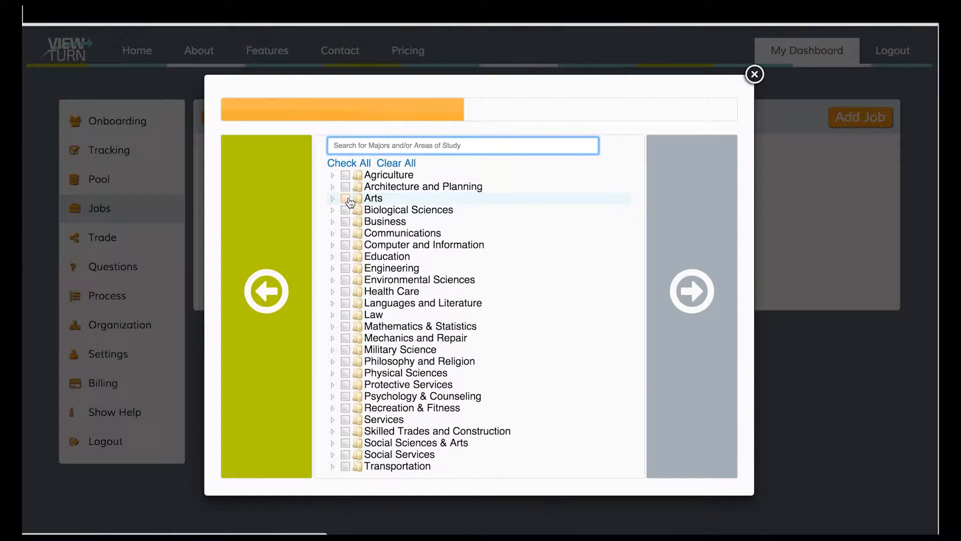
left_click(345, 327)
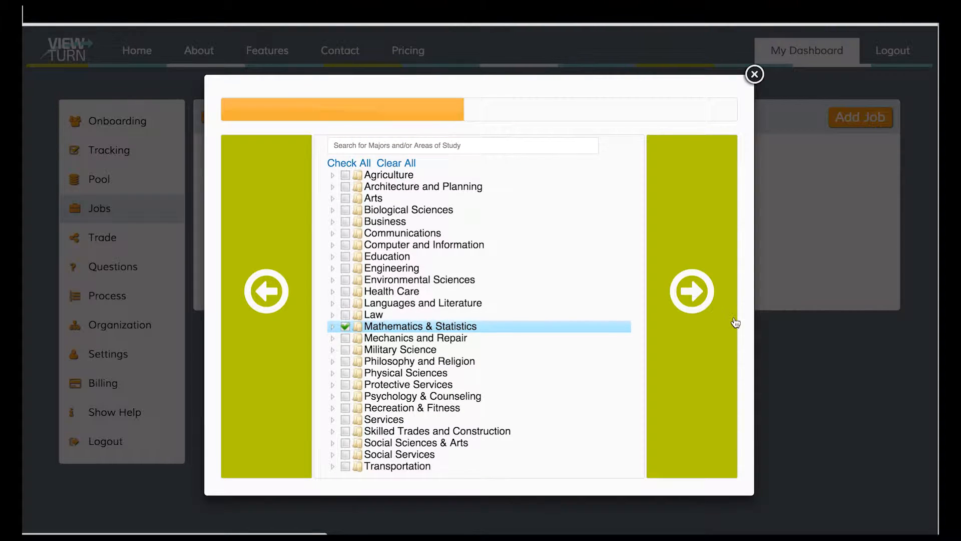
left_click(682, 323)
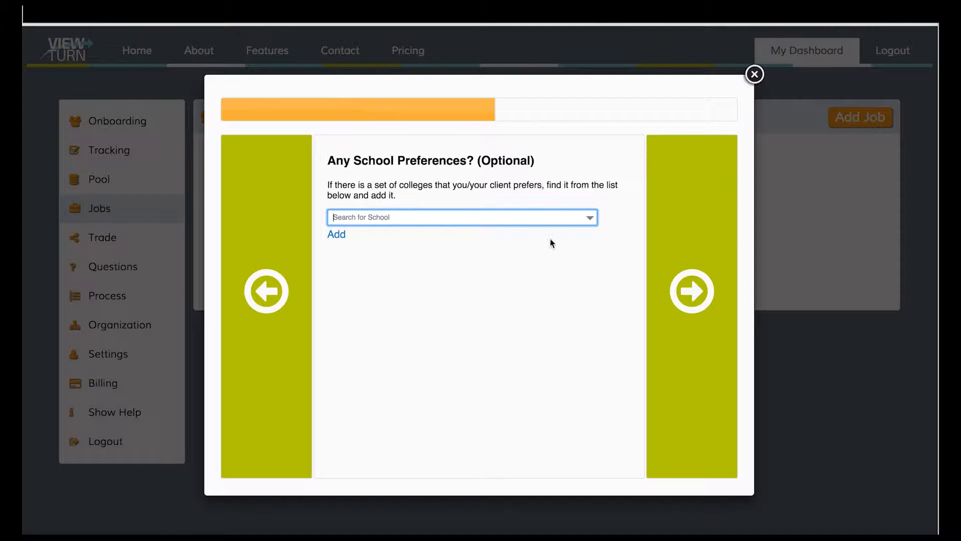
Add Western Michigan University as a preferred school and continue to the education preference
left_click(580, 234)
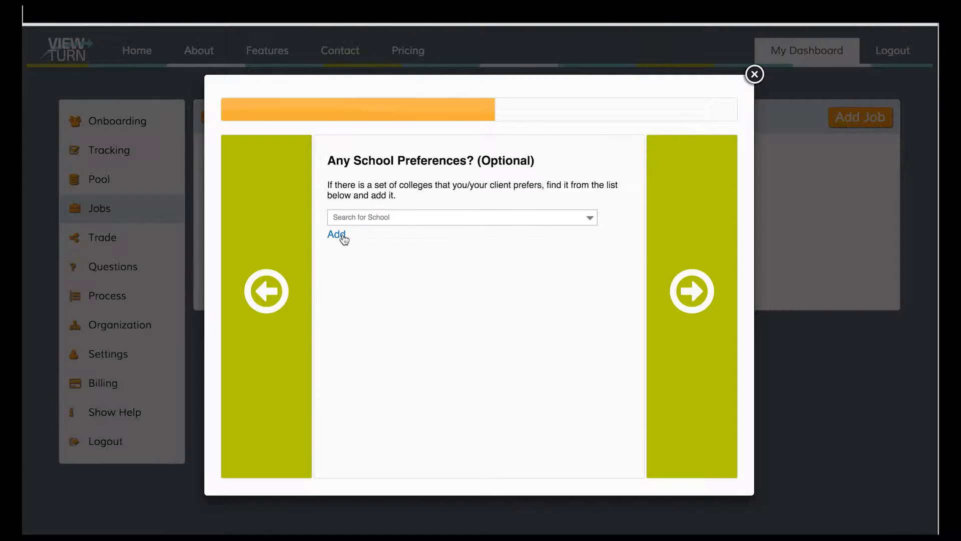
left_click(423, 217)
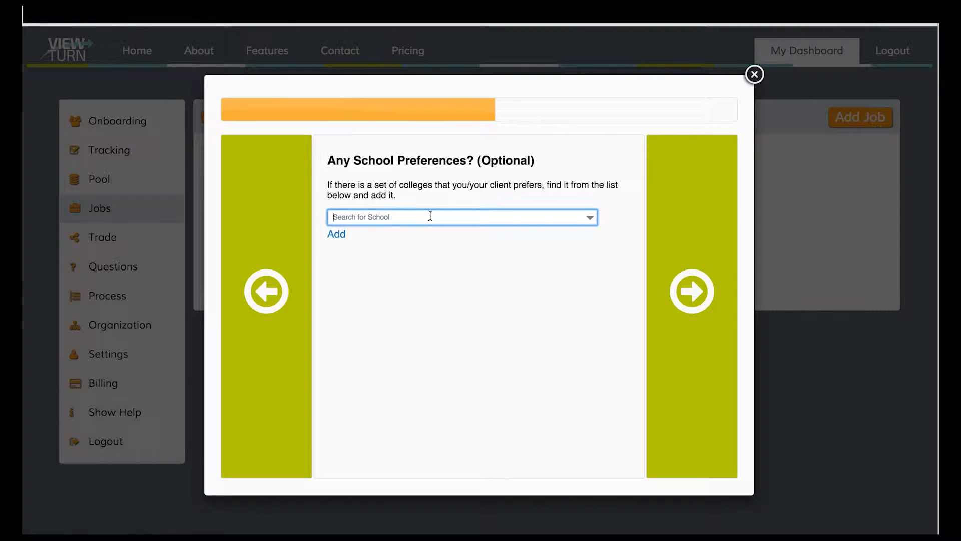
type("Western Mi")
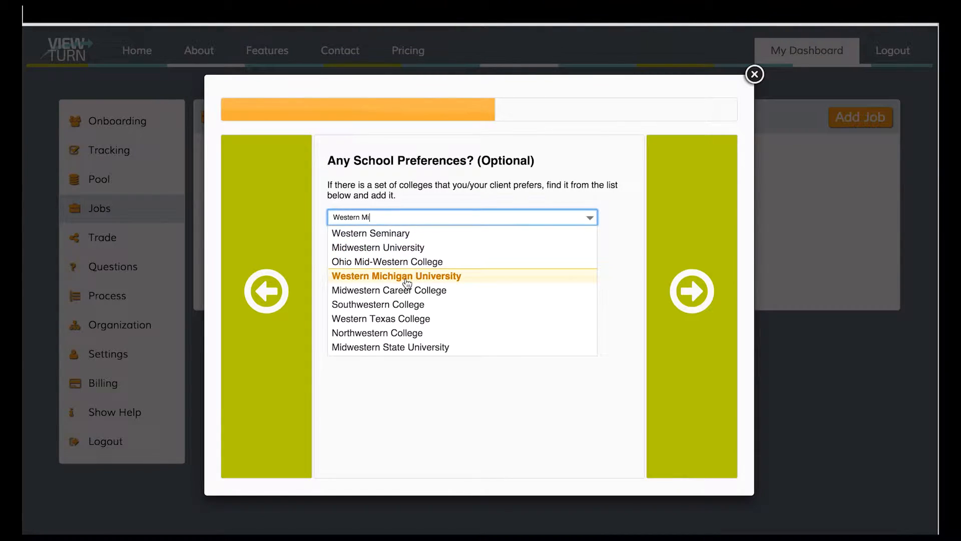
left_click(407, 278)
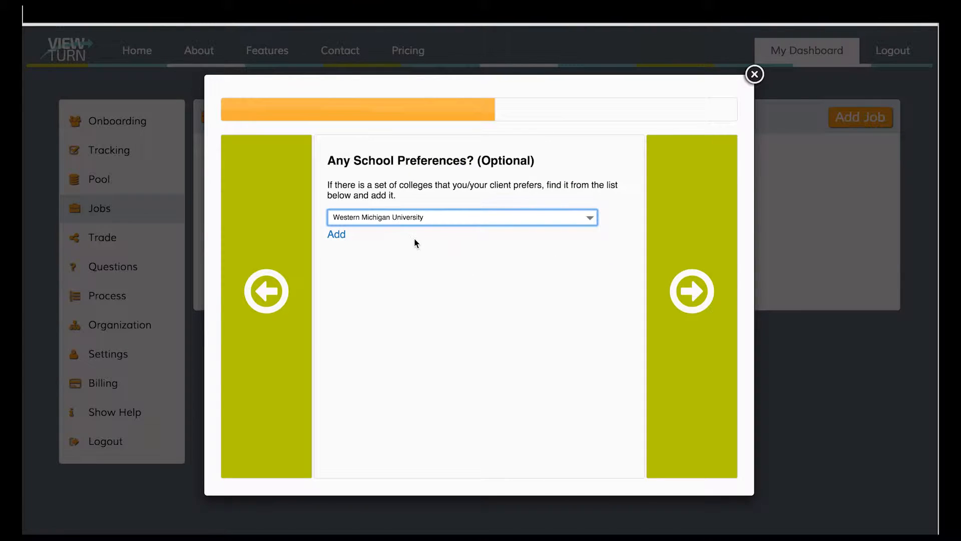
left_click(336, 235)
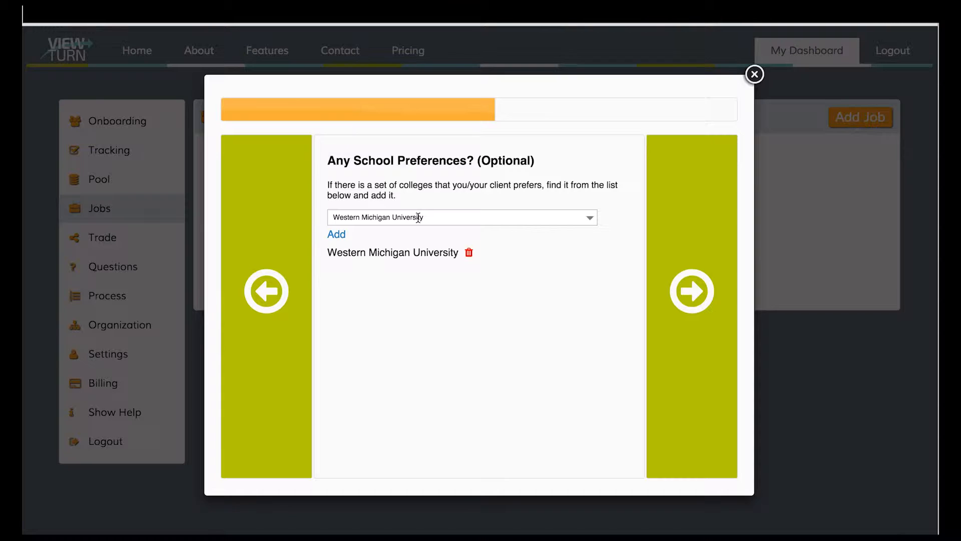
left_click(693, 292)
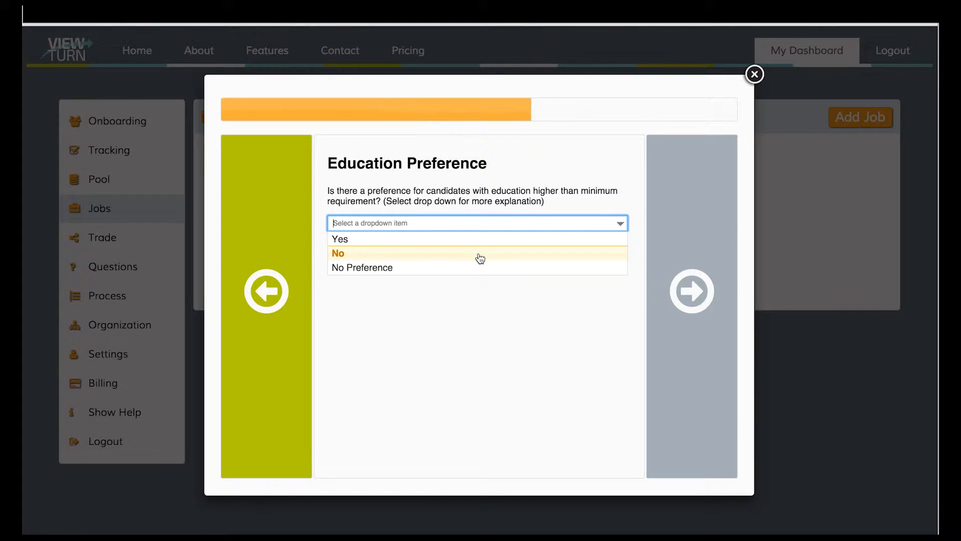
Answer No to preferring education above the minimum and set the compensation structure to Fixed
left_click(480, 254)
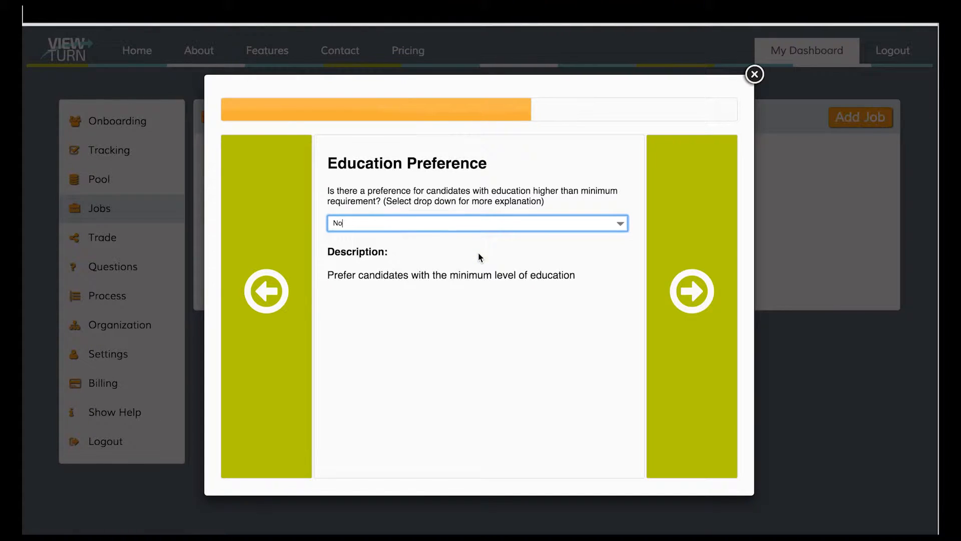
left_click(697, 270)
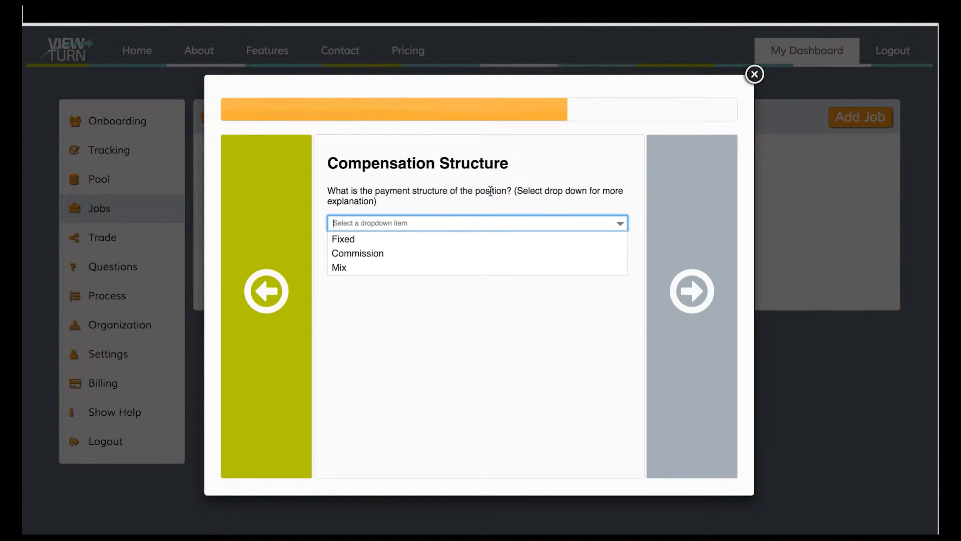
left_click(473, 239)
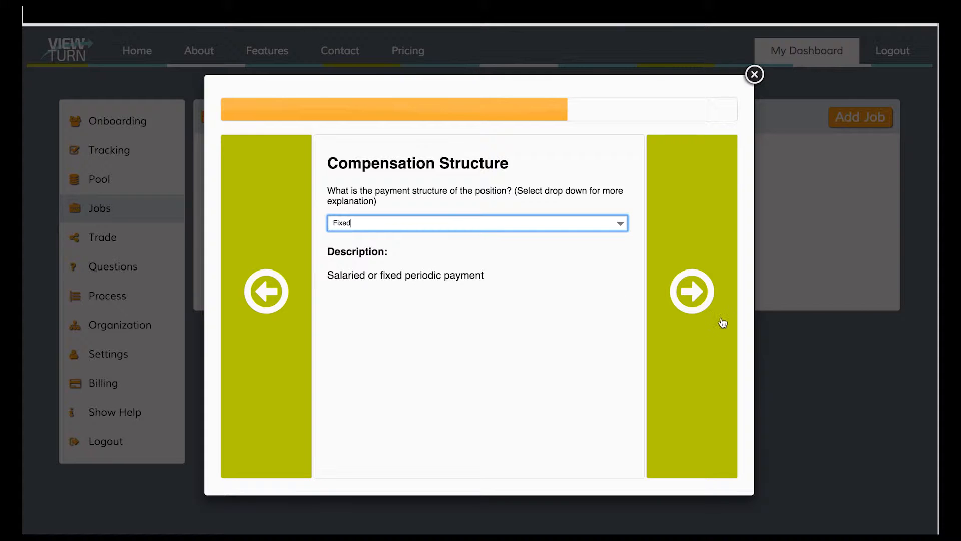
left_click(702, 303)
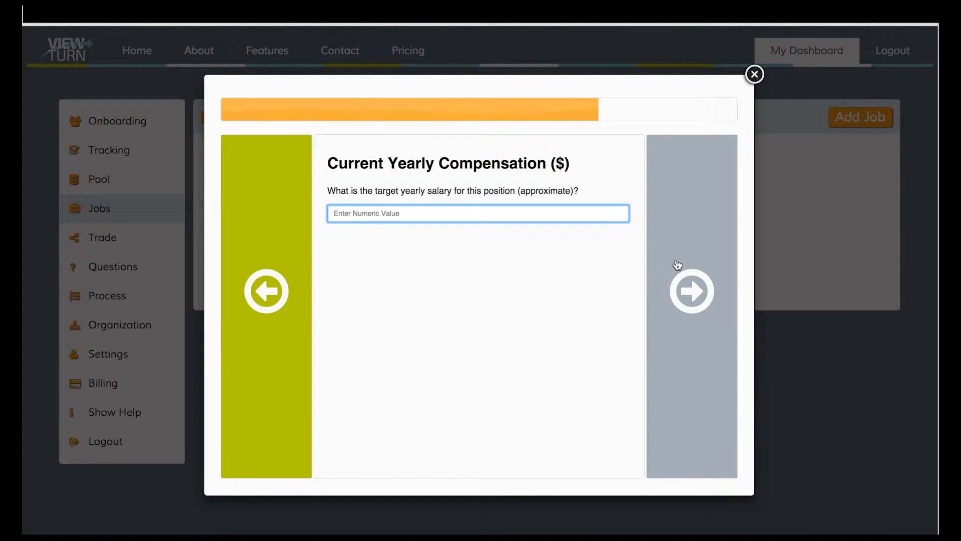
type("$30,000")
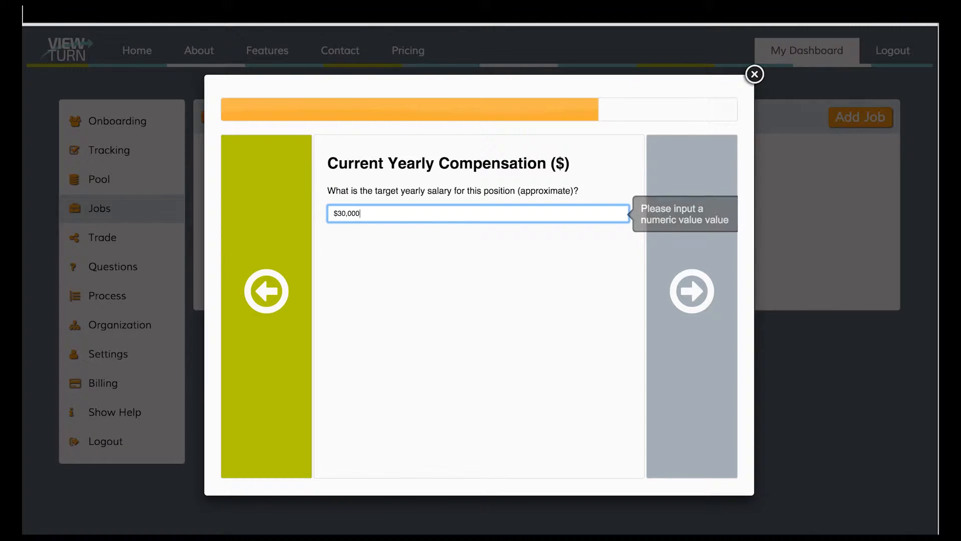
key("BackSpace")
key("BackSpace")
key("BackSpace")
key("BackSpace")
key("BackSpace")
key("BackSpace")
key("BackSpace")
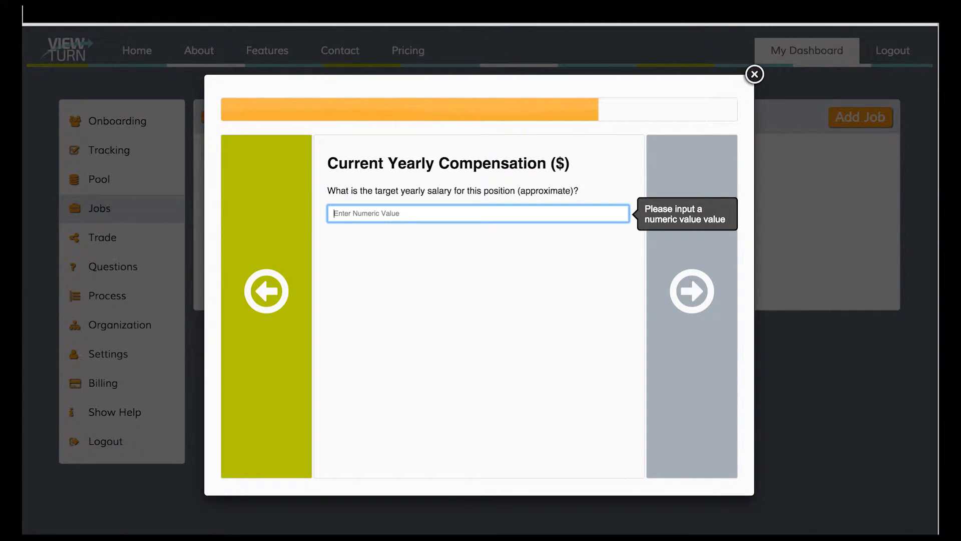
Set the target yearly salary to 30,000 and the target experience to 5 years
type("30,000")
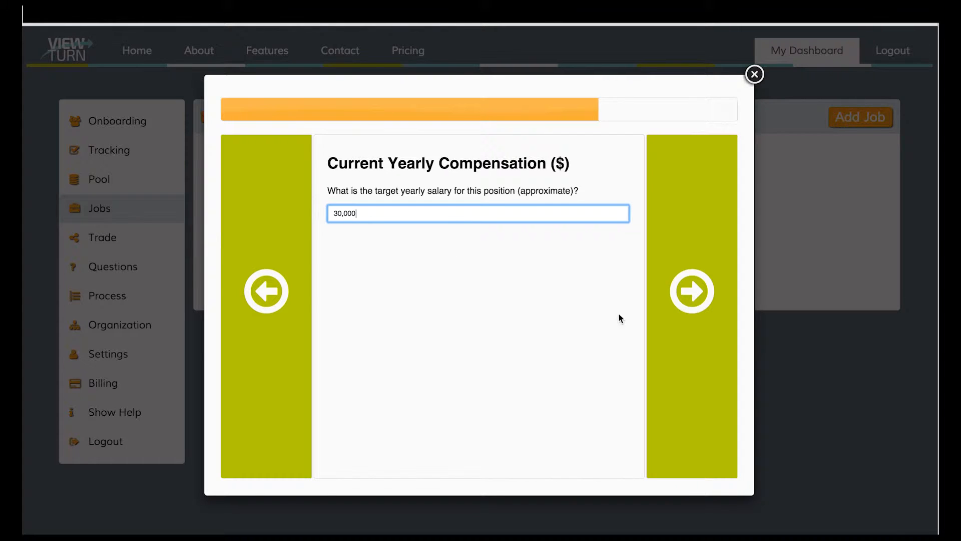
left_click(687, 315)
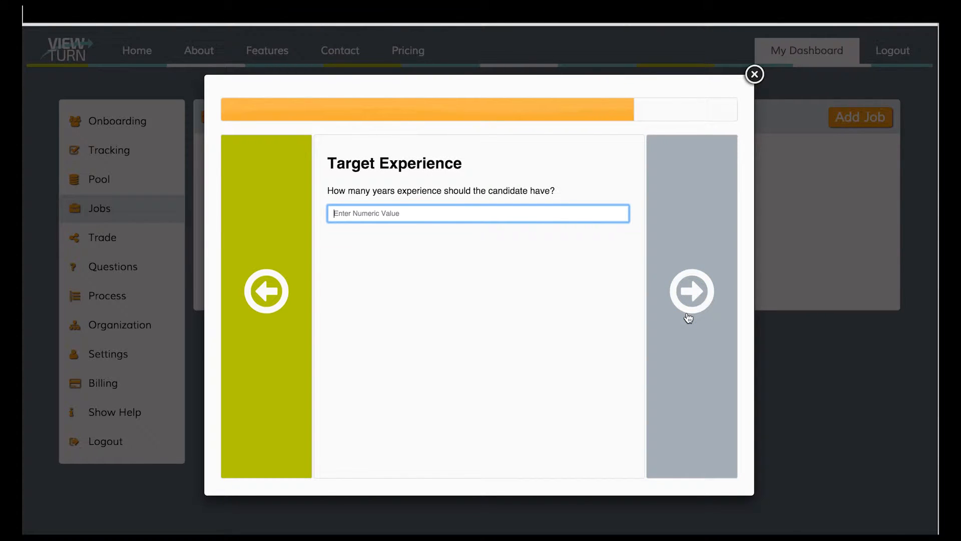
type("5")
left_click(713, 306)
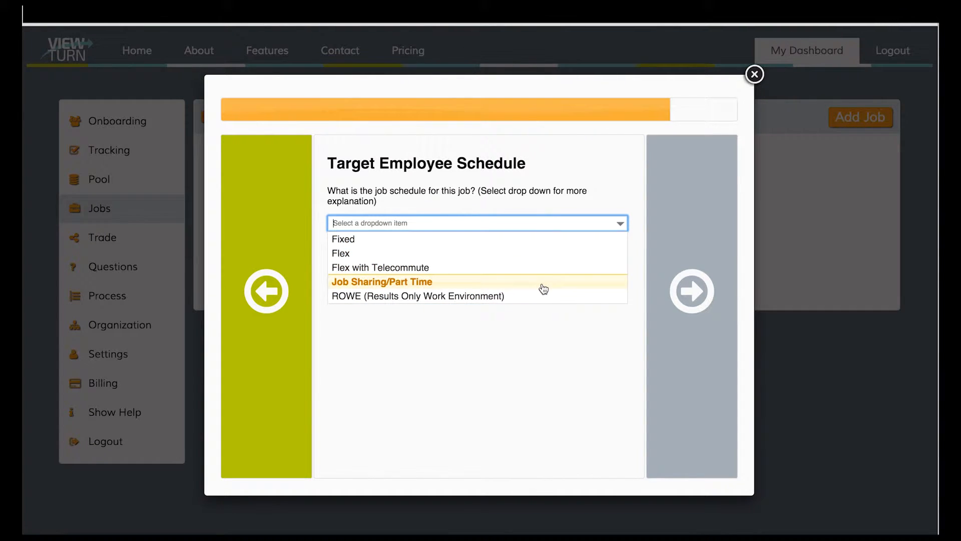
Set the employee schedule to Fixed and the number of people the position manages to 0
left_click(543, 242)
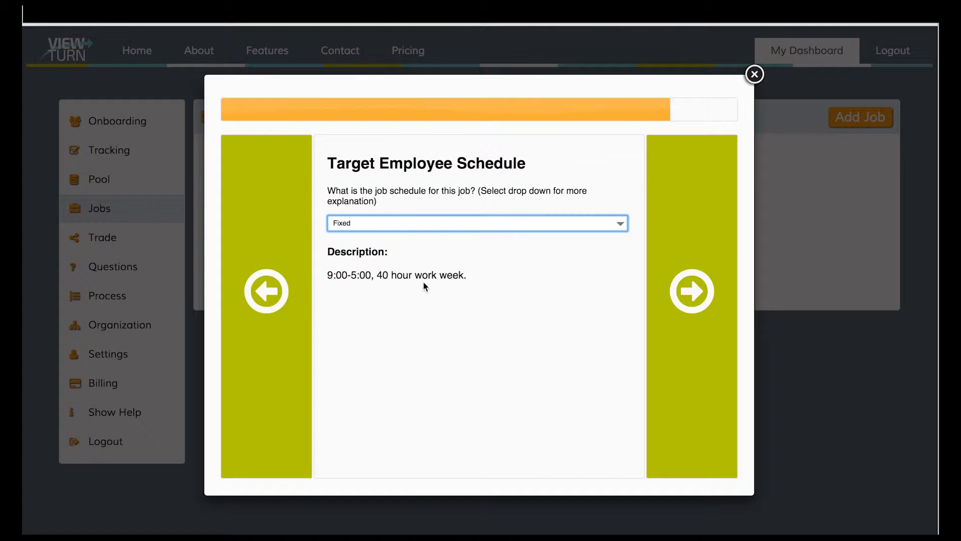
left_click(703, 306)
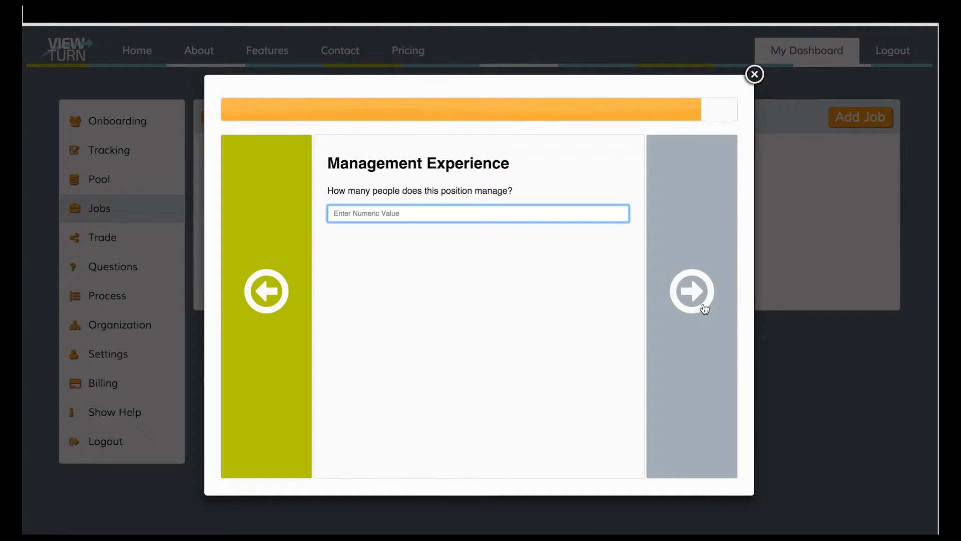
type("0")
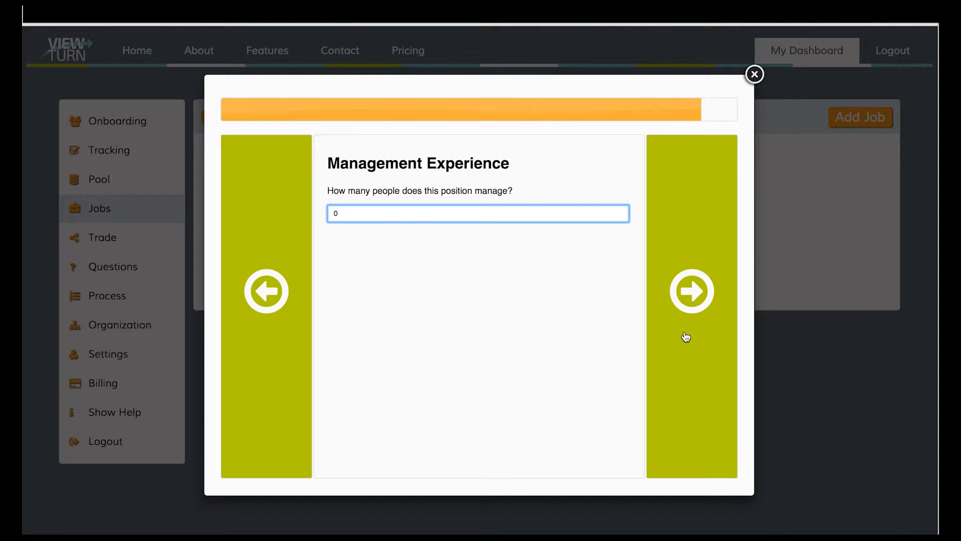
left_click(685, 336)
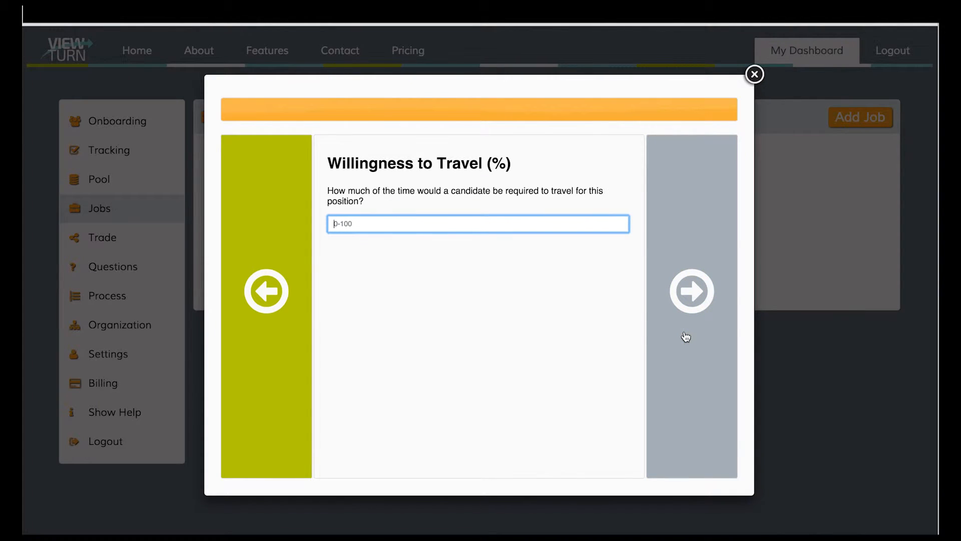
Set the required travel to 0 percent and complete the job questionnaire
type("0")
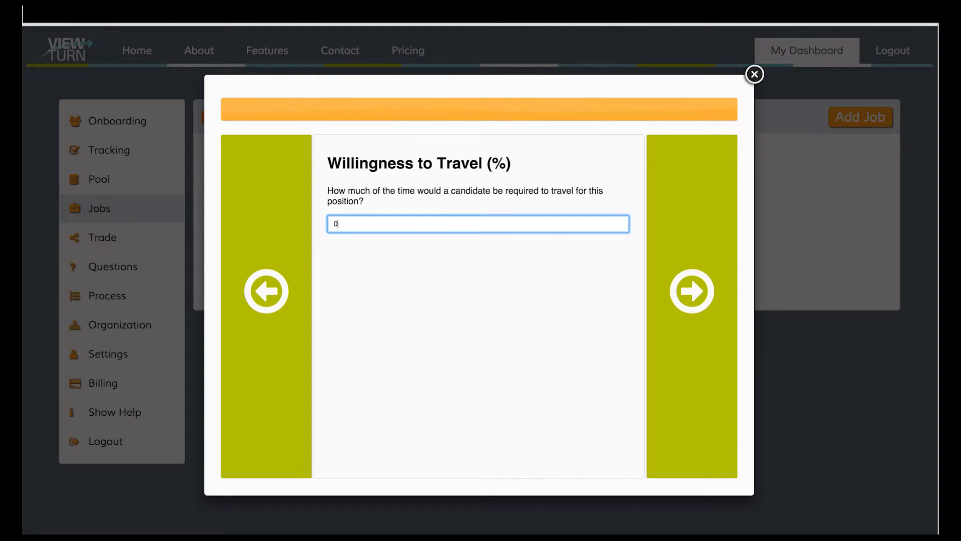
left_click(683, 302)
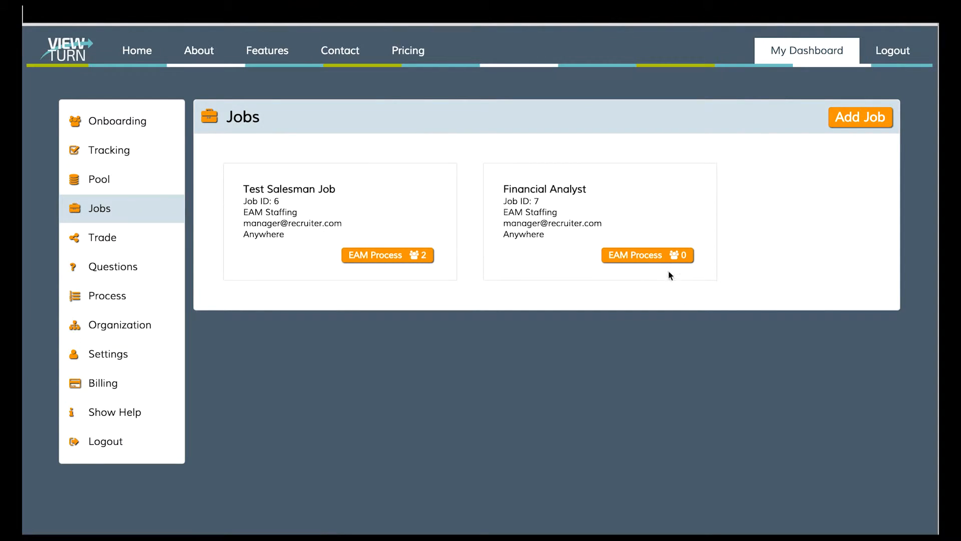
Check the Financial Analyst job's EAM Process for candidates and go to the candidate pool
left_click(661, 255)
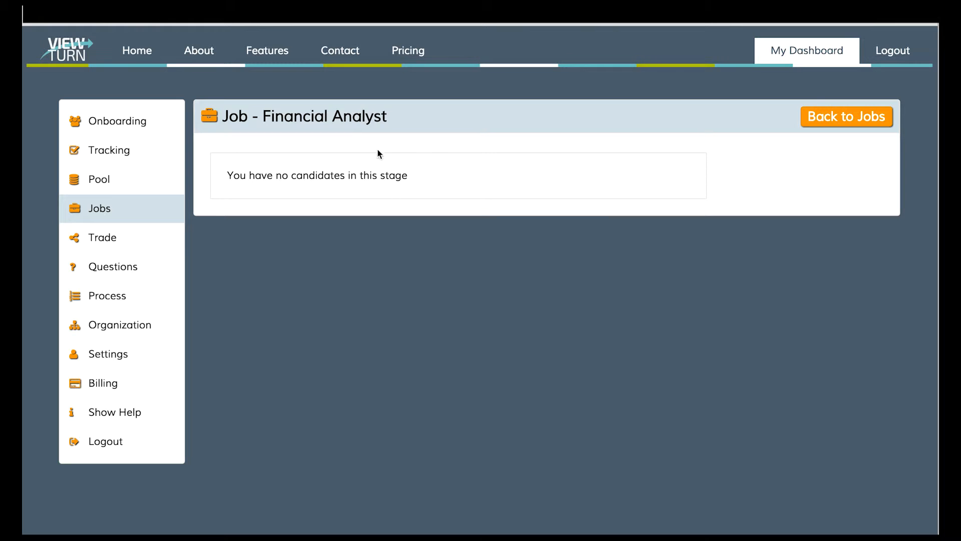
left_click(135, 184)
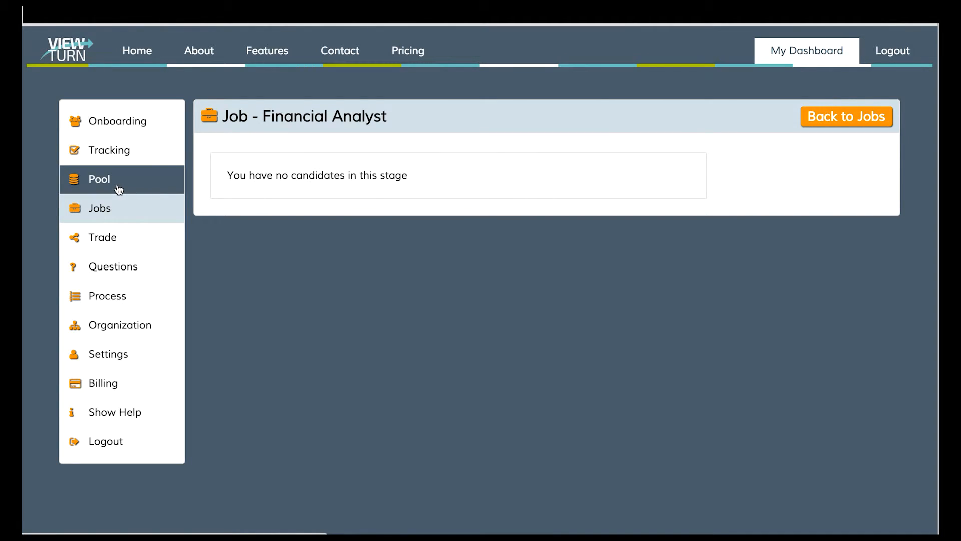